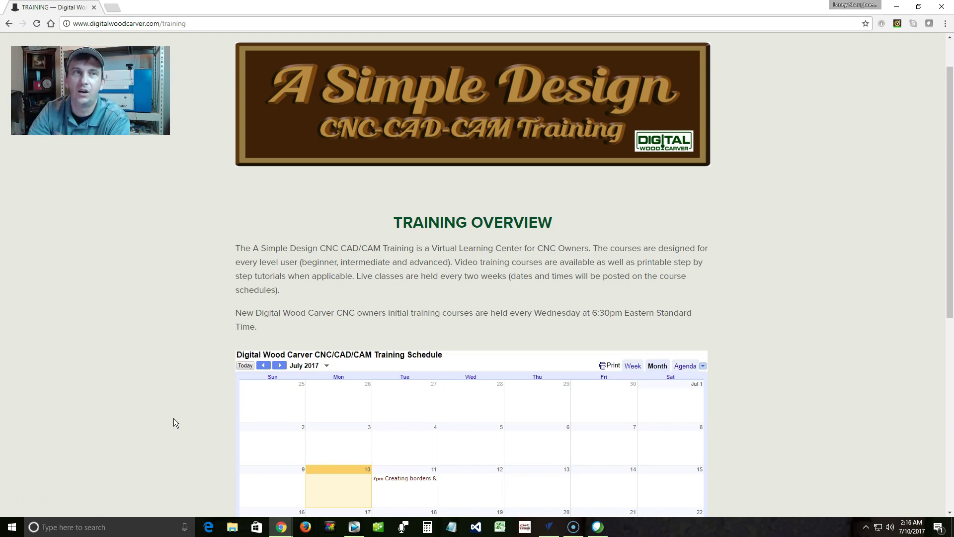
scroll(180, 415, down, 2)
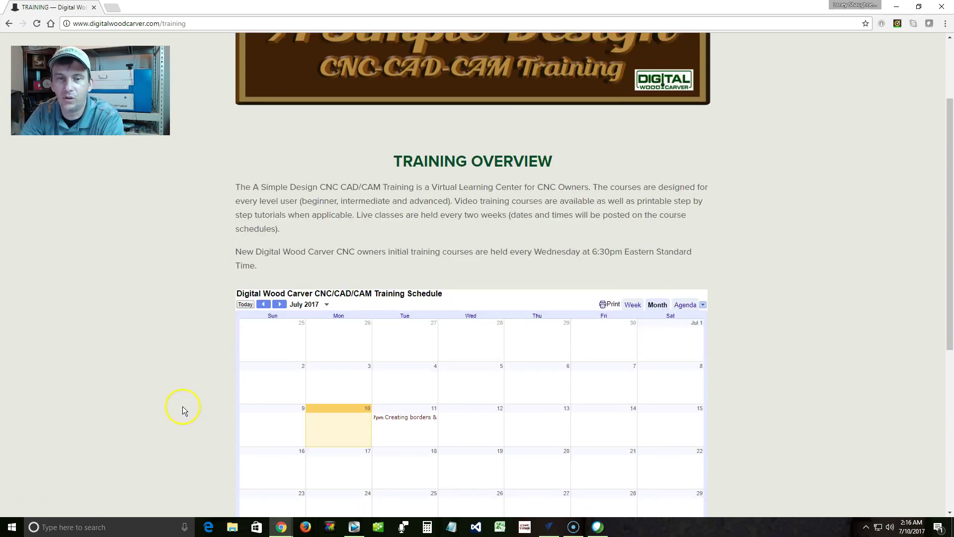
scroll(185, 411, down, 1)
scroll(187, 332, up, 2)
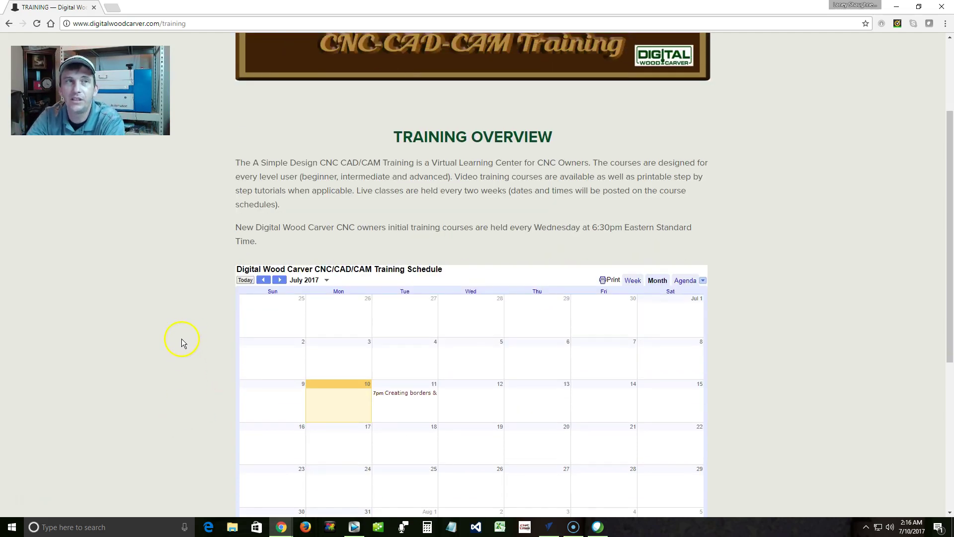
scroll(181, 339, up, 3)
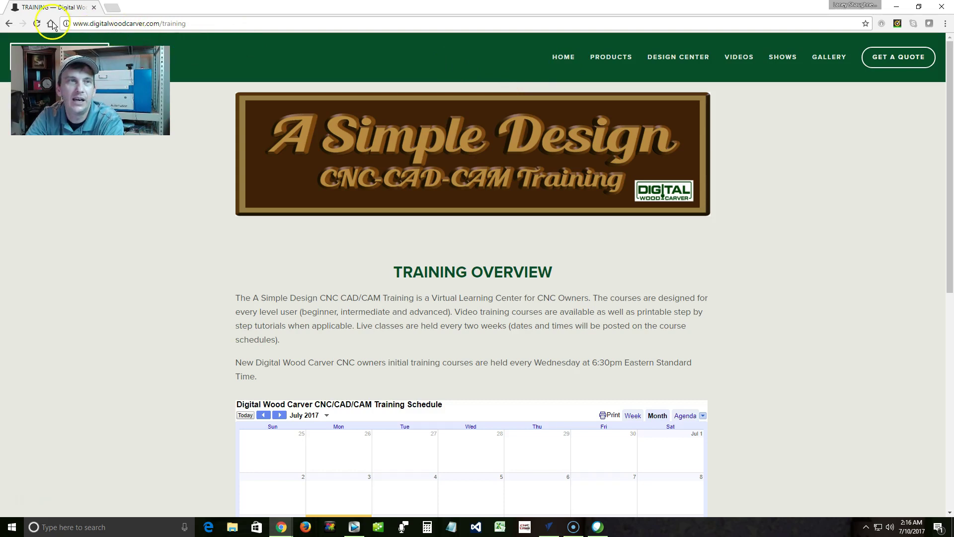
Select the training page's web address while bringing the full July 2017 calendar into view.
drag(78, 24, 186, 23)
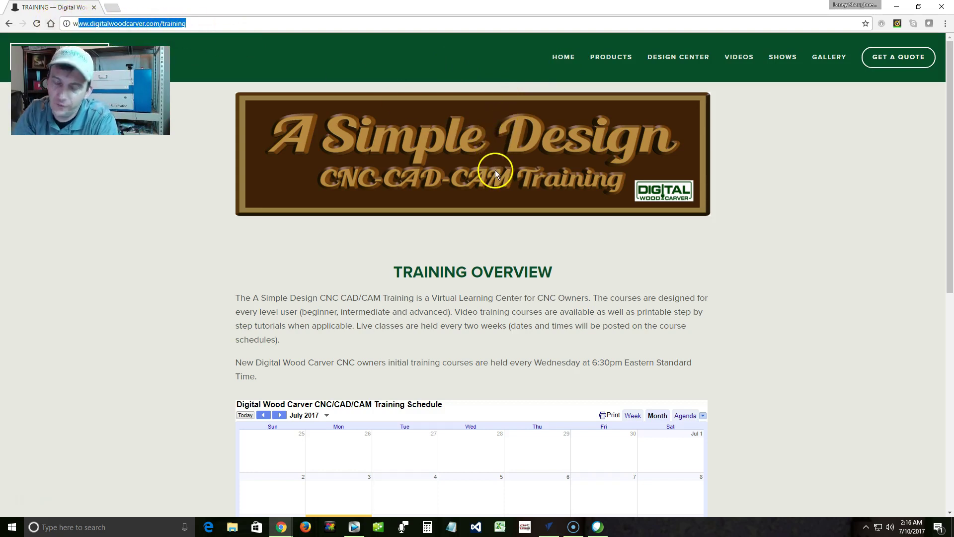
scroll(418, 260, down, 2)
scroll(418, 262, down, 1)
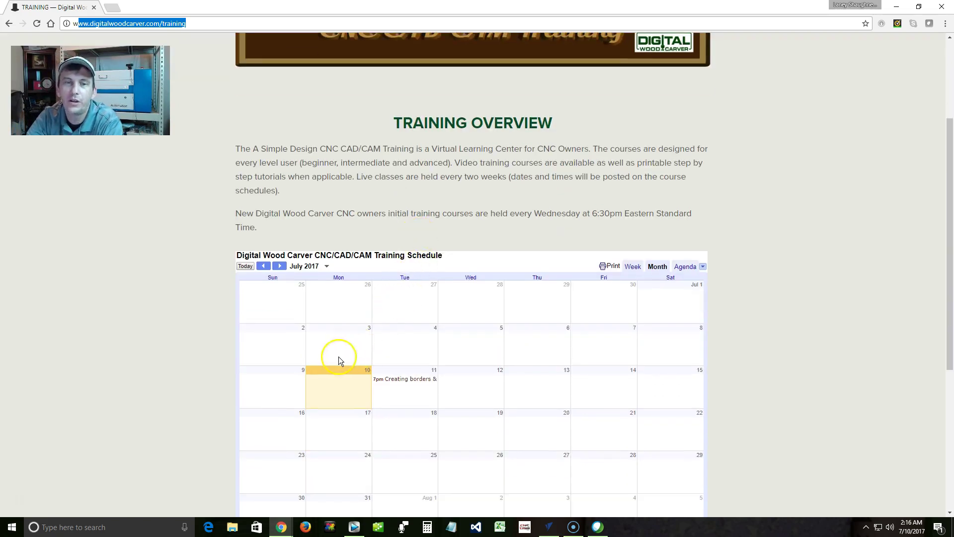
scroll(450, 365, down, 2)
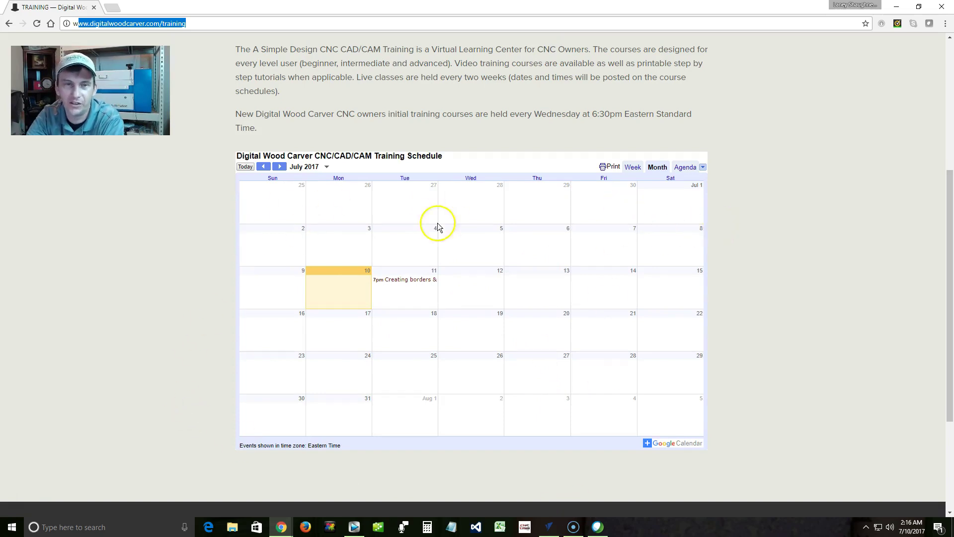
Open the July 11 7pm 'Creating borders & Shapes' class and highlight its level, length and software lines.
click(406, 283)
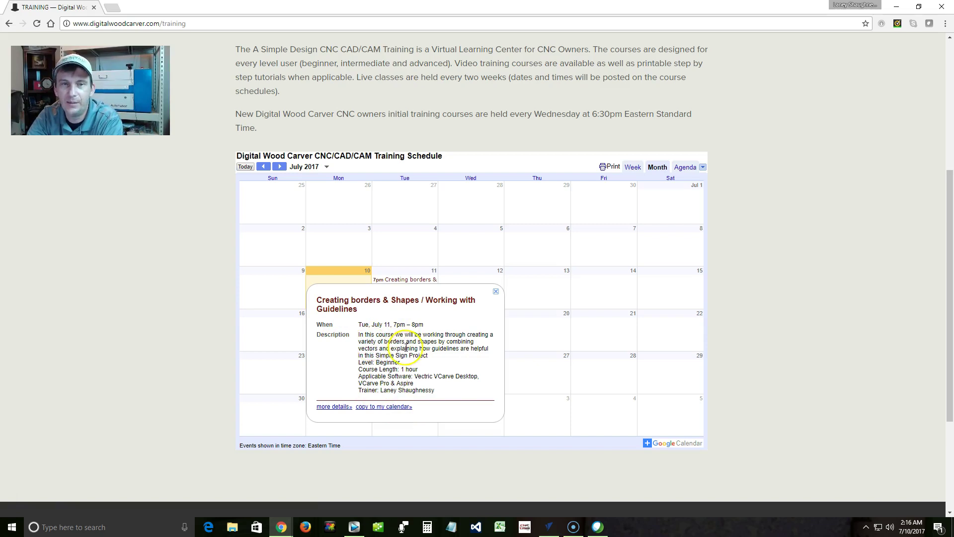
drag(366, 362, 441, 371)
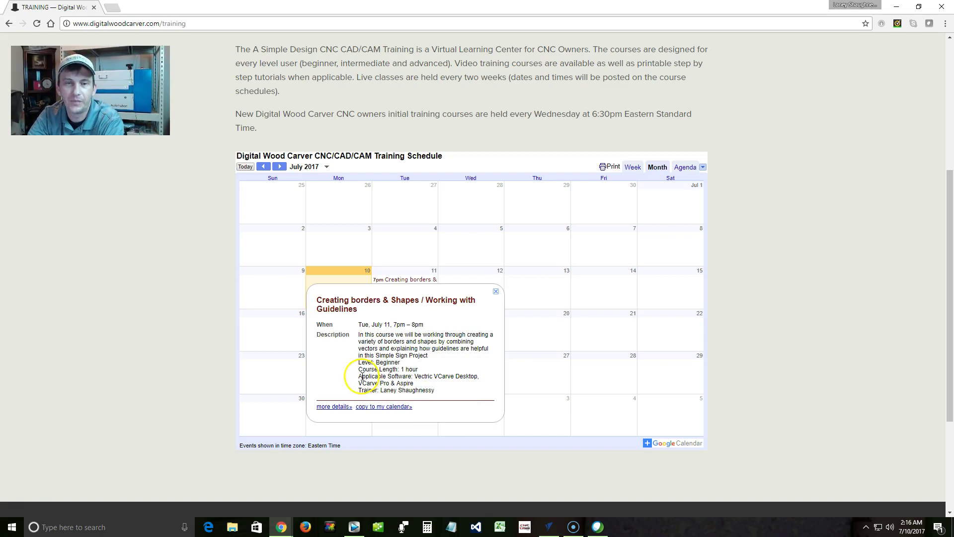
drag(358, 376, 437, 386)
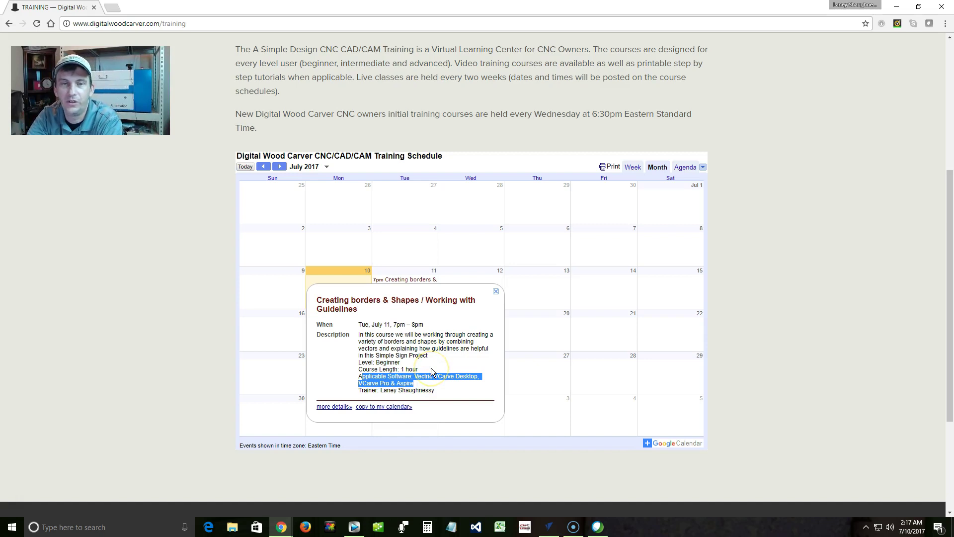
click(434, 393)
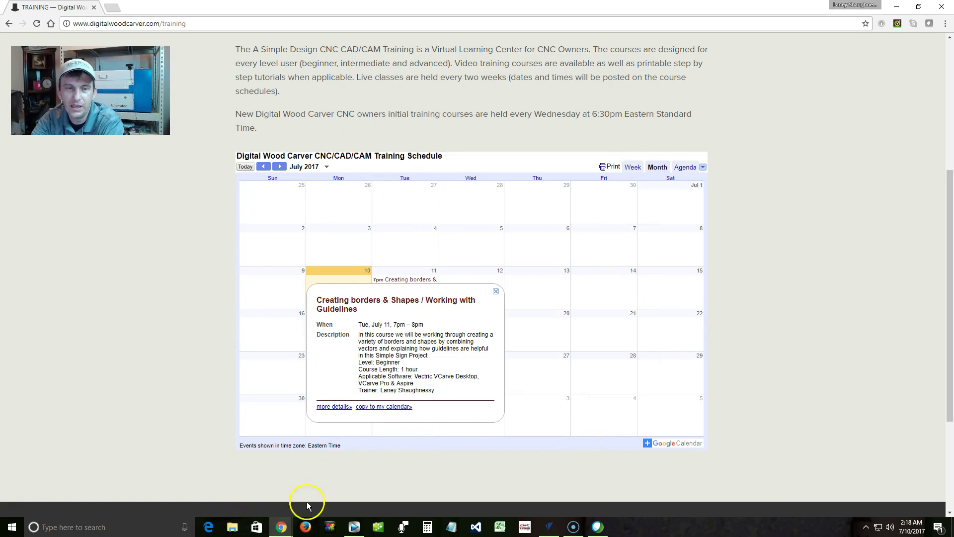
Switch to the Gmail seminar invitation, highlight its event details, and follow the registration link.
mouse_move(282, 527)
click(281, 487)
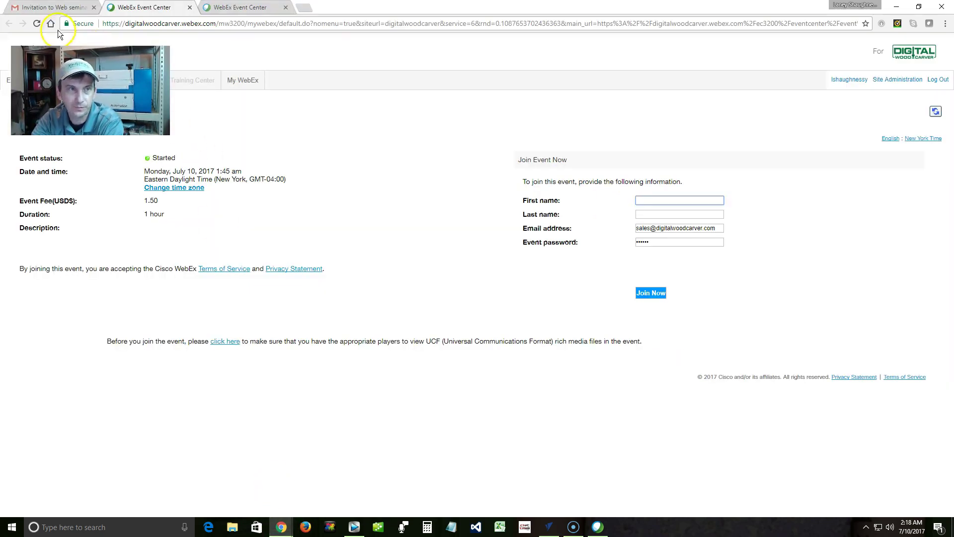
click(52, 6)
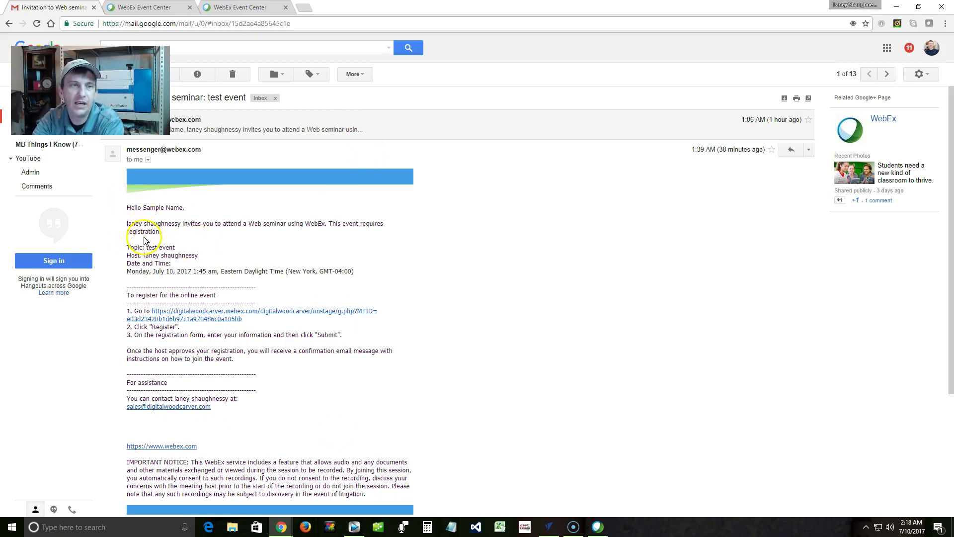
mouse_move(125, 246)
mouse_down()
mouse_move(176, 247)
mouse_move(171, 263)
mouse_up()
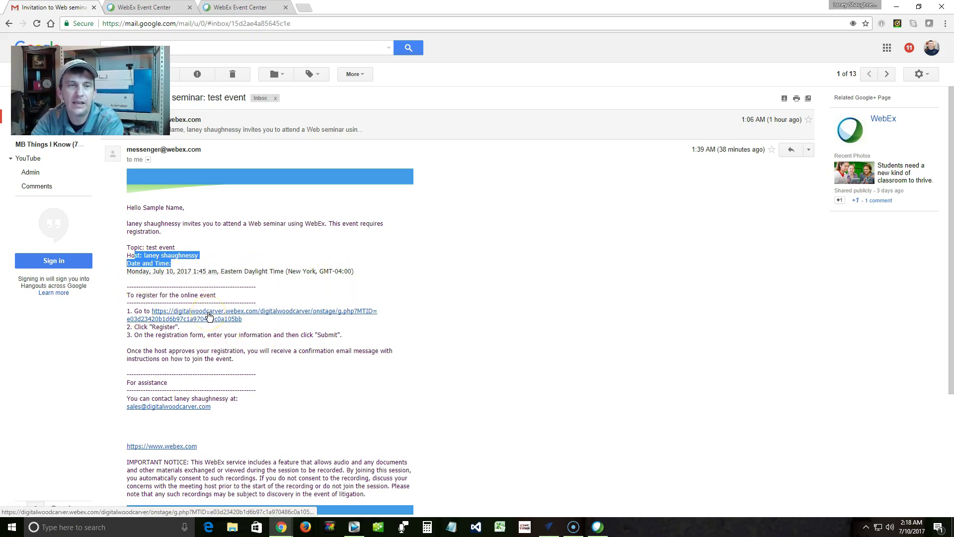
click(209, 316)
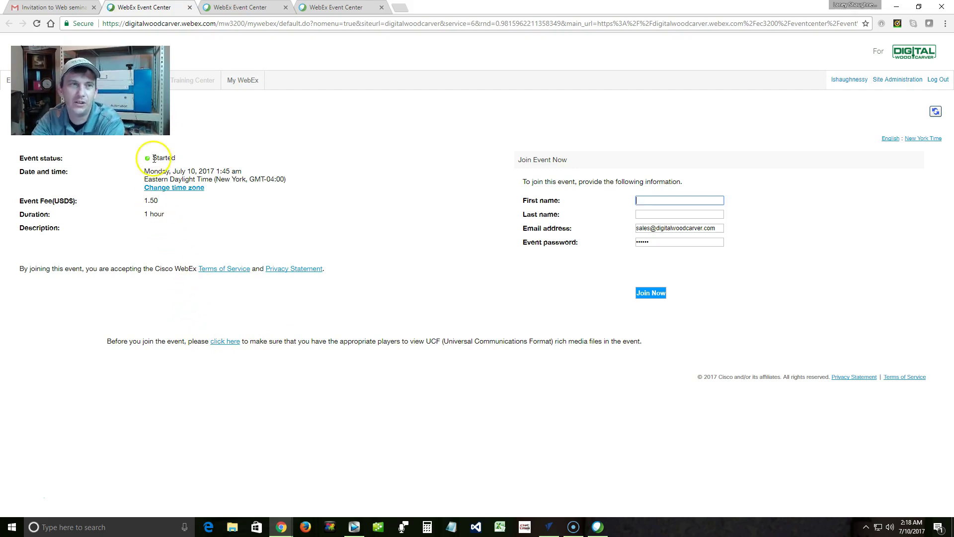
On the join page, highlight the Started status and the $1.50 fee, then switch Event Center pages.
drag(176, 157, 145, 159)
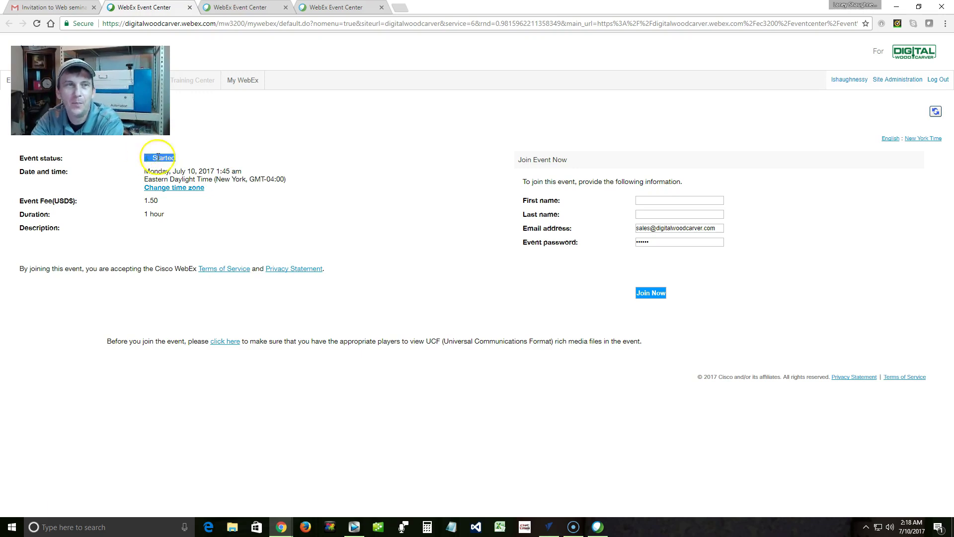
click(154, 153)
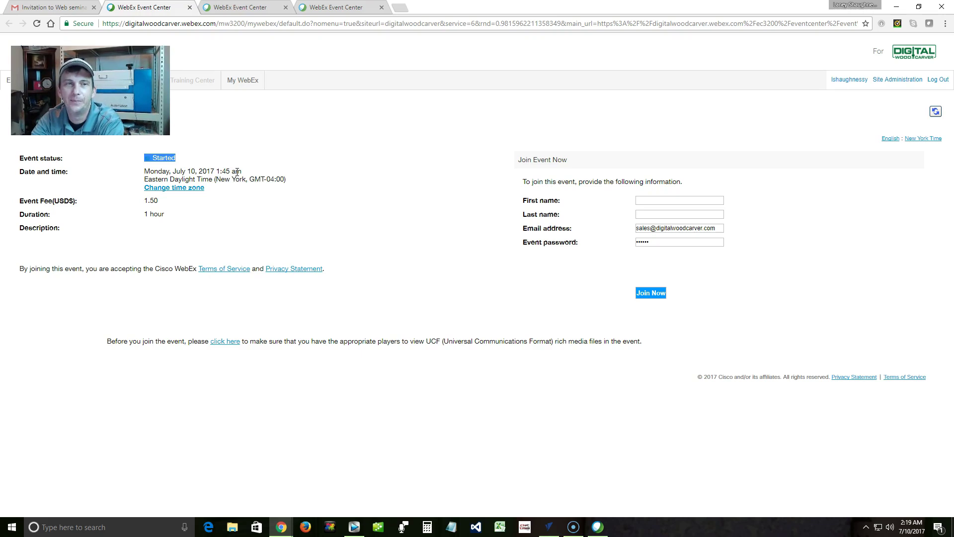
drag(161, 201, 142, 200)
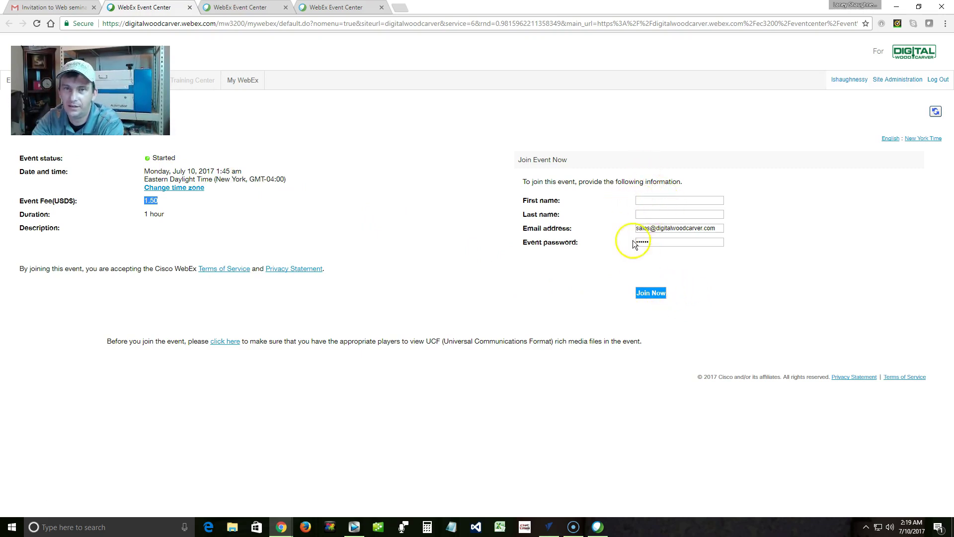
drag(651, 293, 651, 278)
click(651, 280)
click(240, 8)
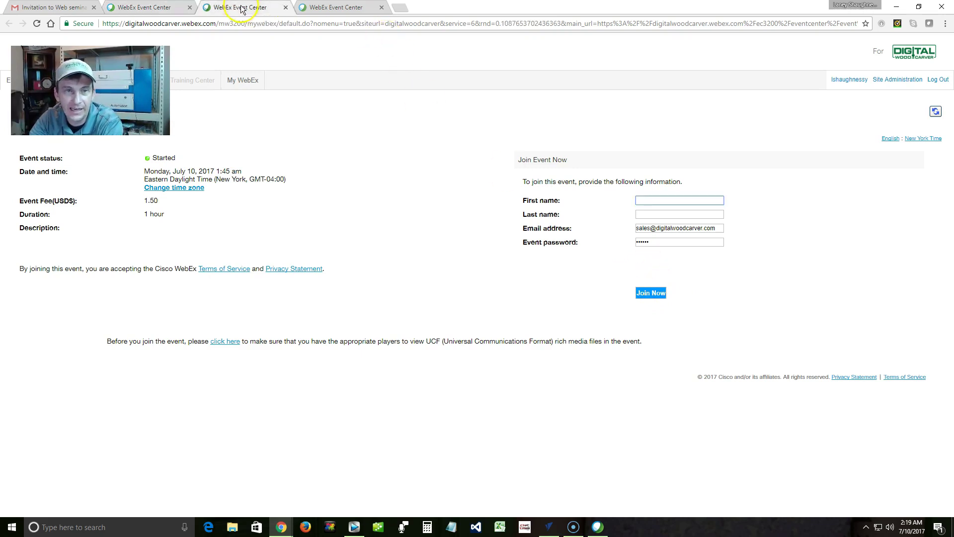
Bring the Event Center meeting window forward and close the Q&A, Chat and Participants panels.
click(155, 11)
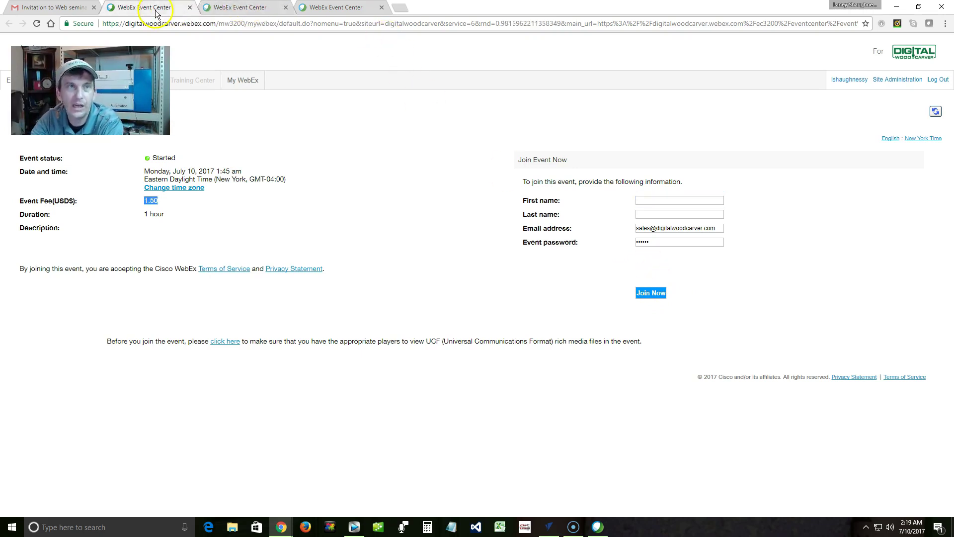
click(597, 527)
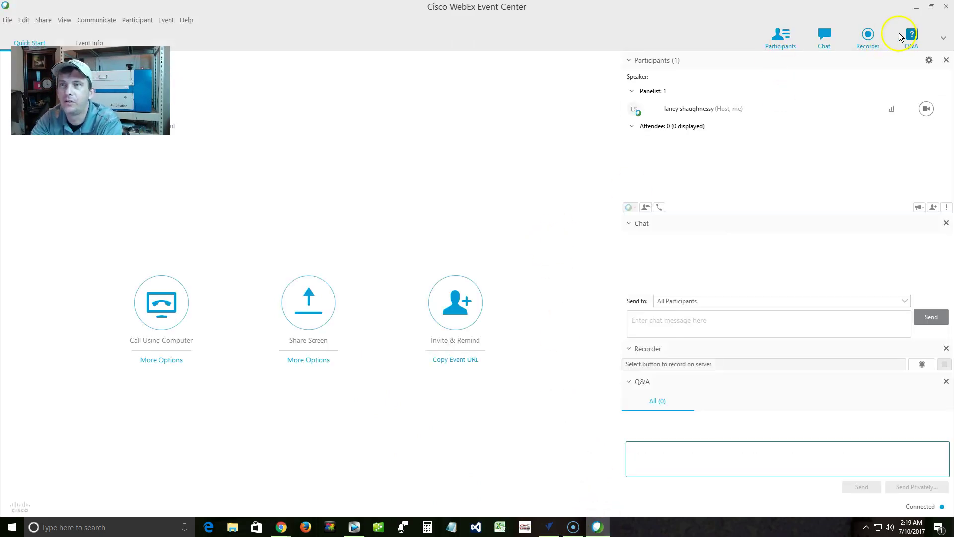
click(911, 35)
click(824, 38)
click(780, 38)
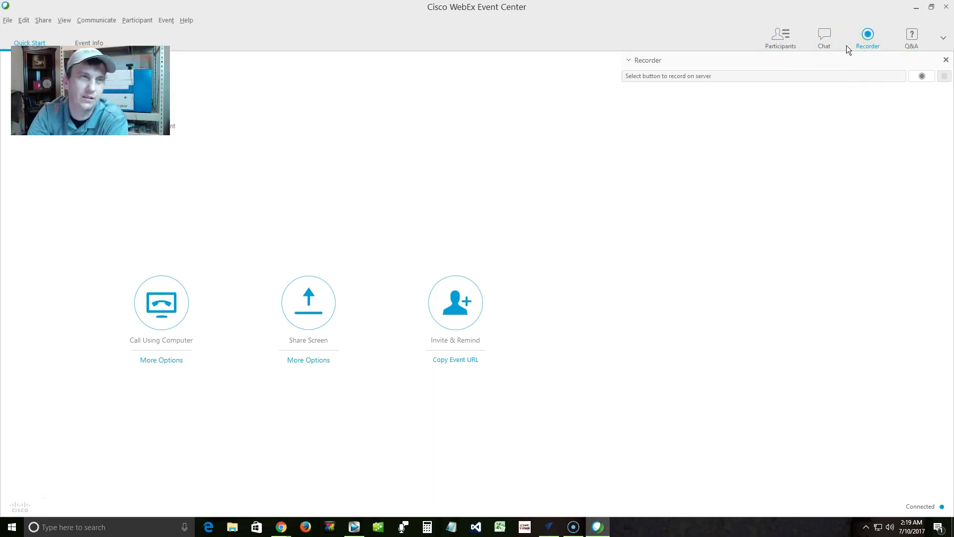
Reopen the Participants panel, showing the host as sole panelist and zero attendees.
click(776, 34)
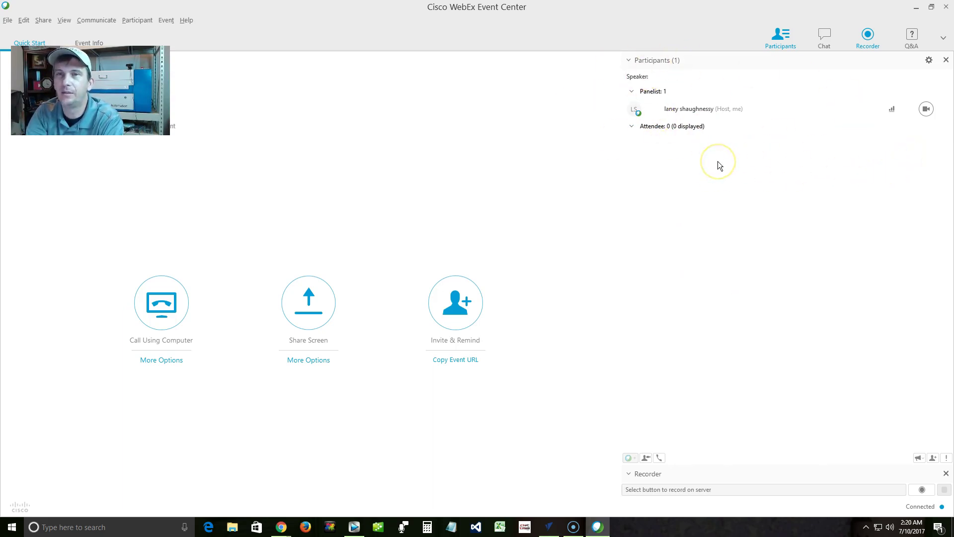
Open Chat, collapse Participants, and list recipients: Host, Presenter, Attendees, Panelists, All Participants.
click(828, 37)
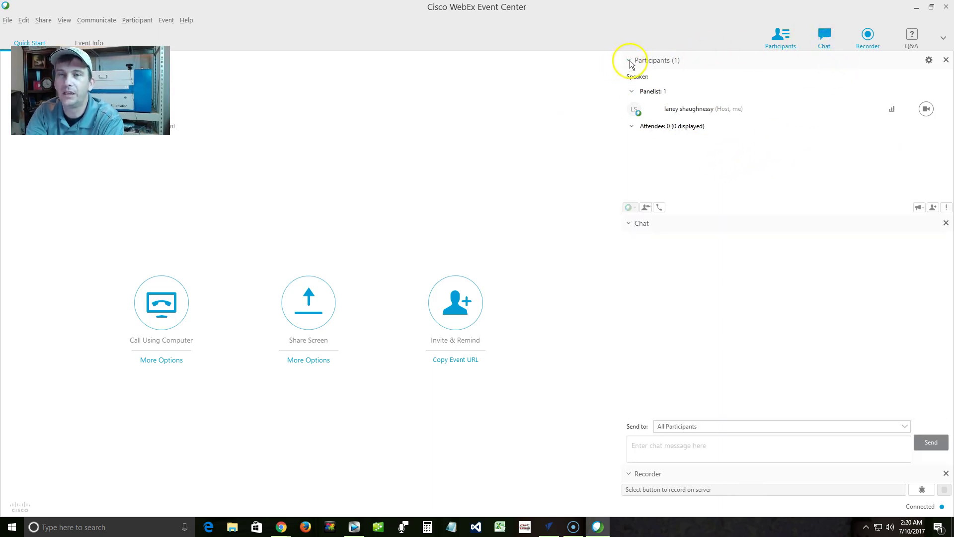
click(628, 60)
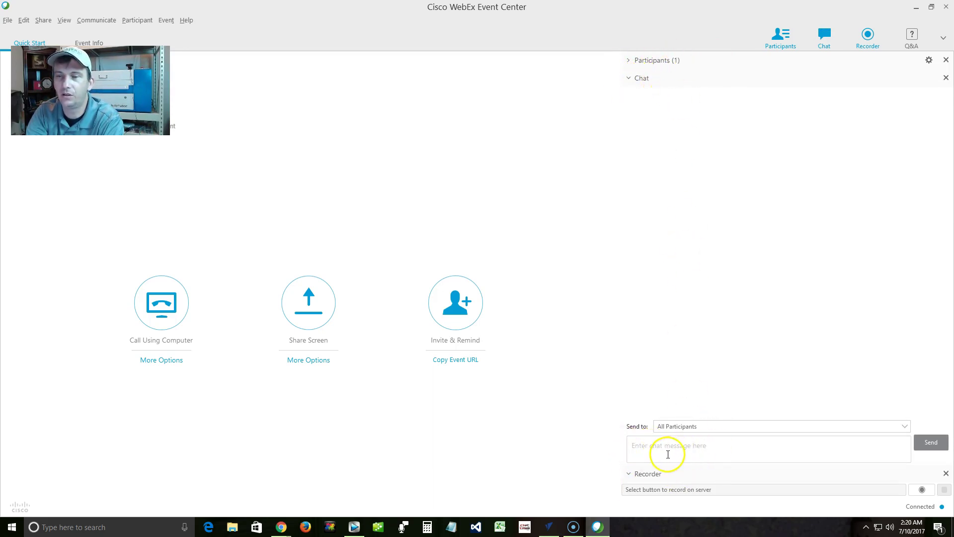
click(678, 425)
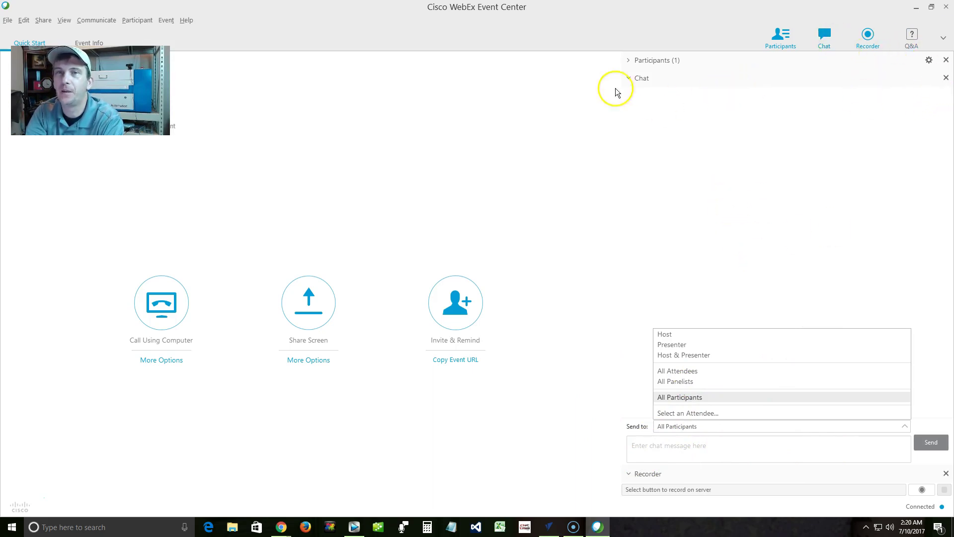
Collapse Chat, open the empty Q&A panel, and put focus in its answer box.
click(631, 79)
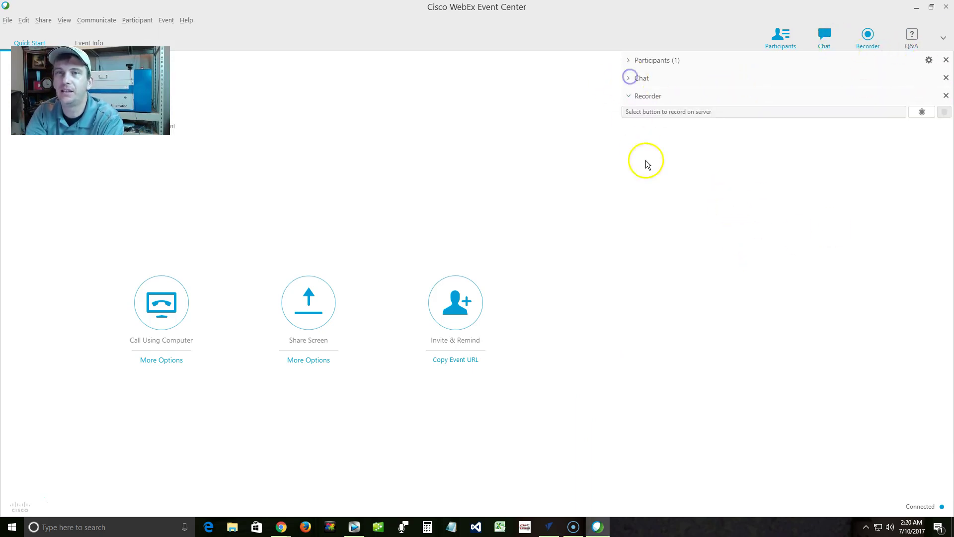
click(912, 38)
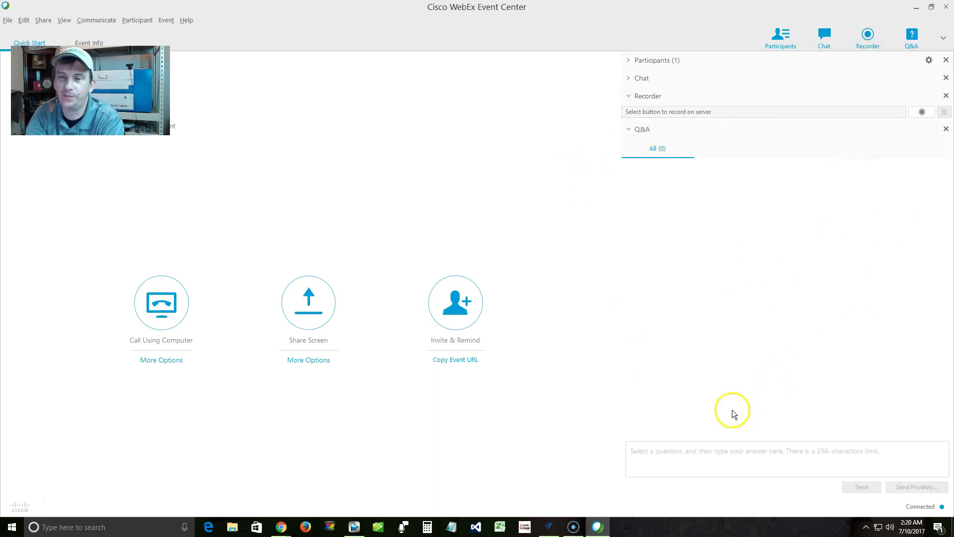
click(680, 455)
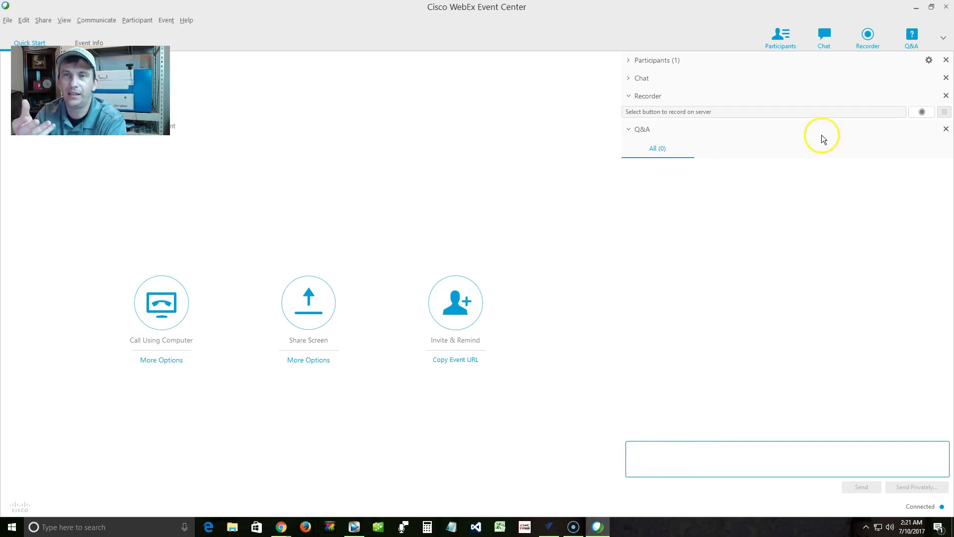
click(761, 448)
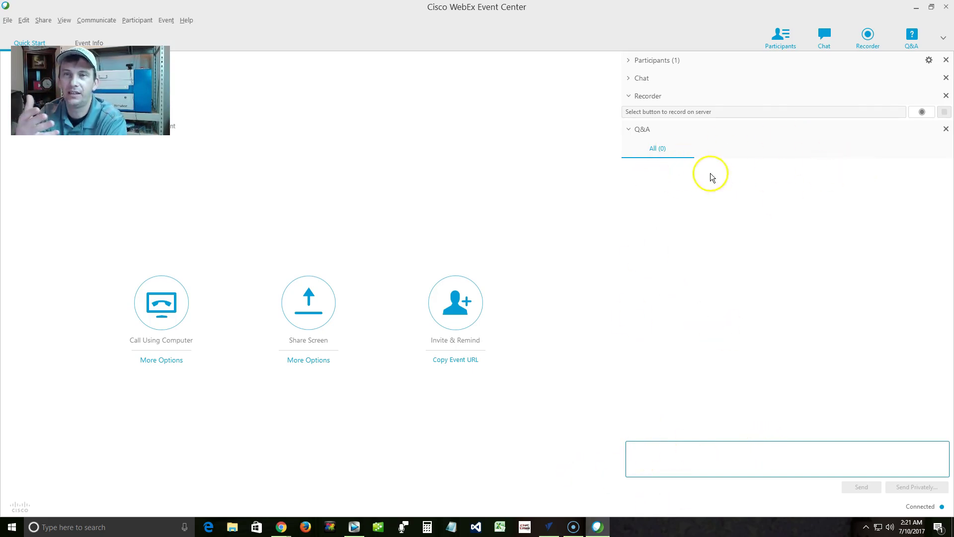
click(738, 184)
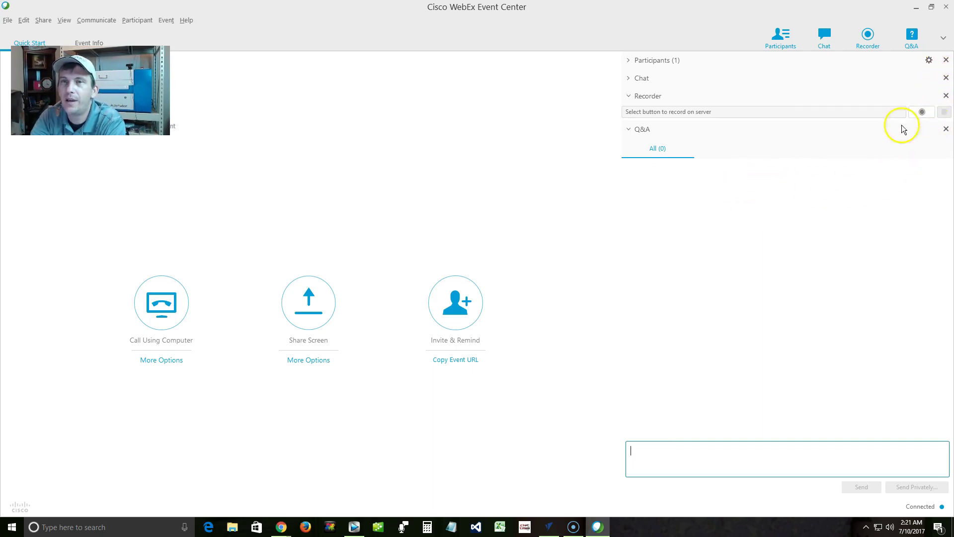
Collapse the Recorder section and re-expand Participants, showing the host as sole panelist.
click(629, 96)
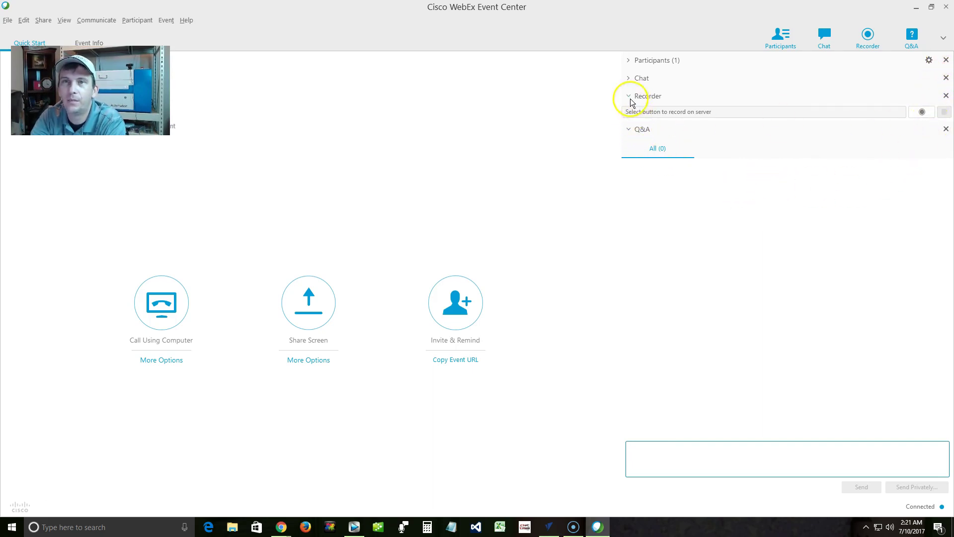
click(630, 60)
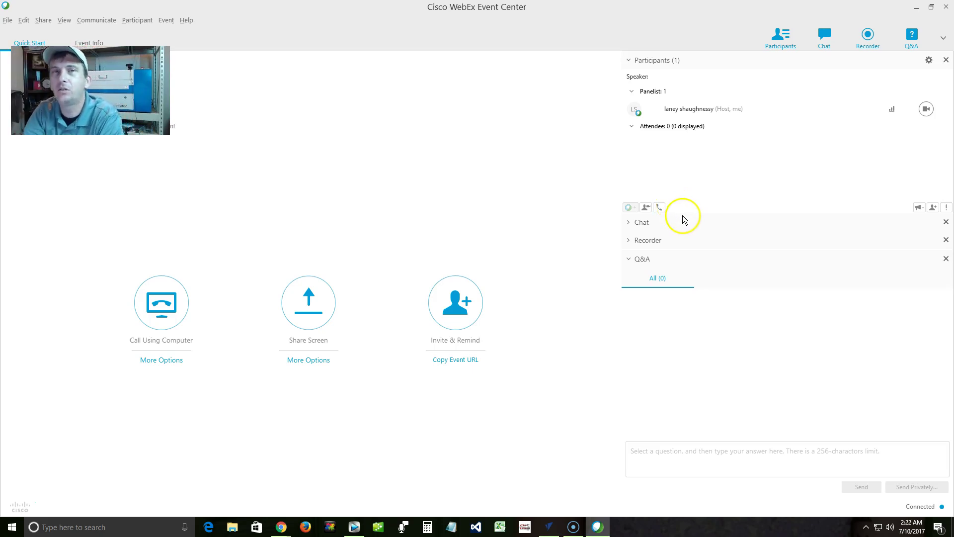
click(918, 208)
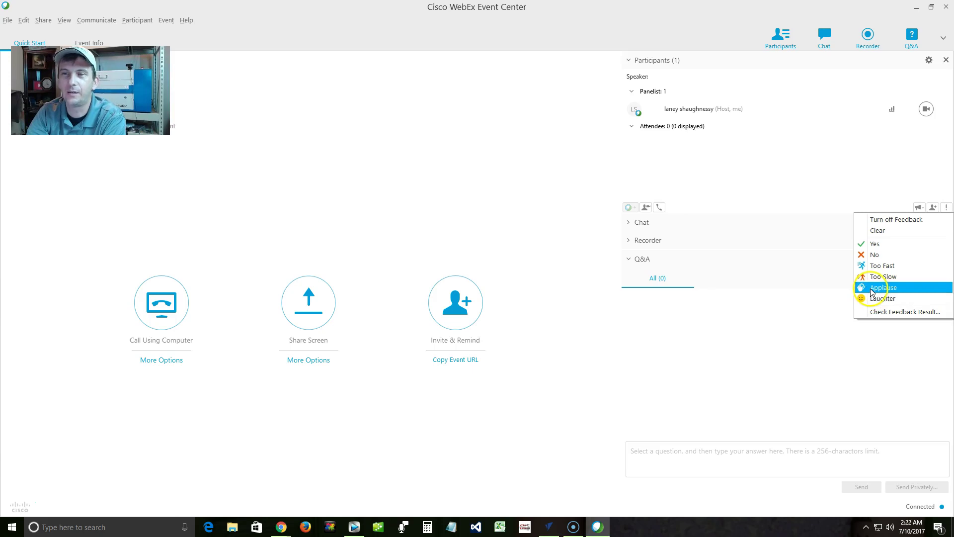
click(873, 287)
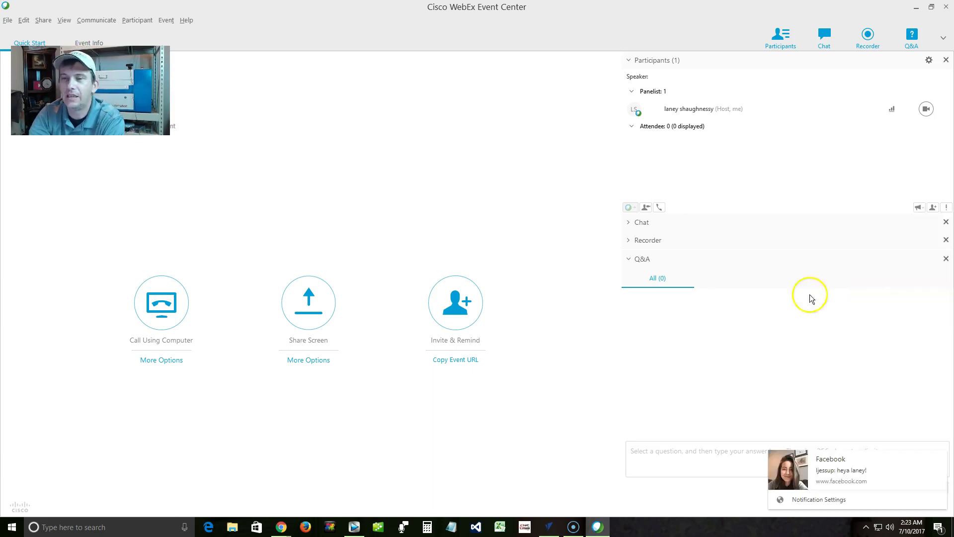
Close the Facebook toast notification and point at the Call Using Computer option.
click(939, 456)
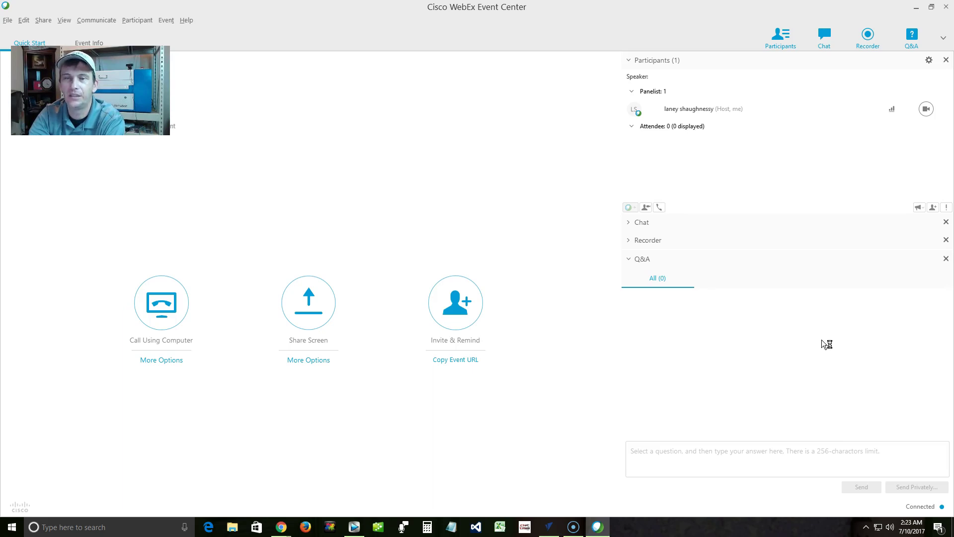
click(167, 338)
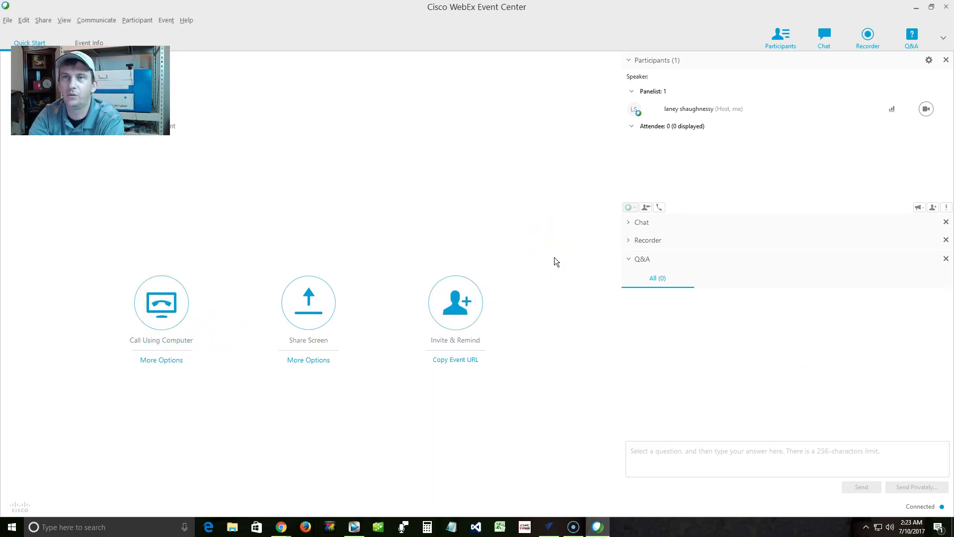